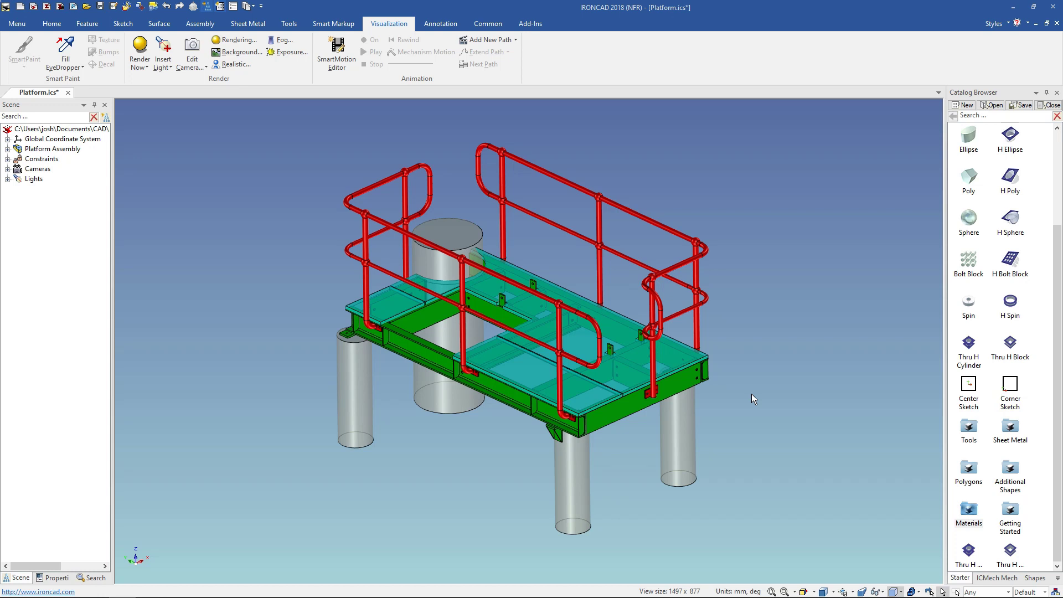
# Step: Apply a medium-grey Solid Color to the front leg through SmartPaint
pyautogui.click(575, 470)
pyautogui.click(575, 470)
pyautogui.rightClick(573, 464)
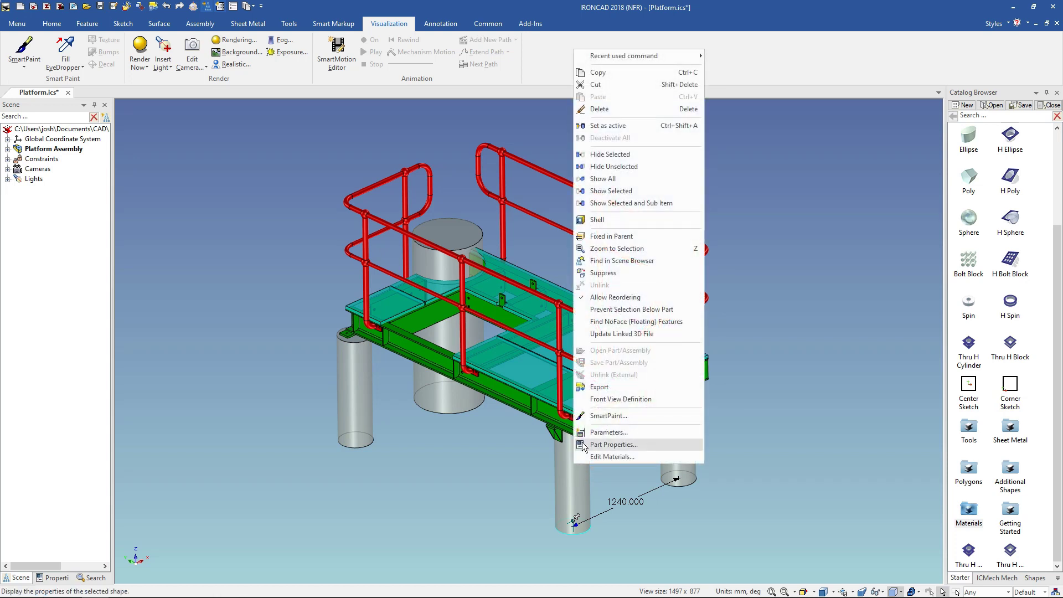
pyautogui.click(638, 417)
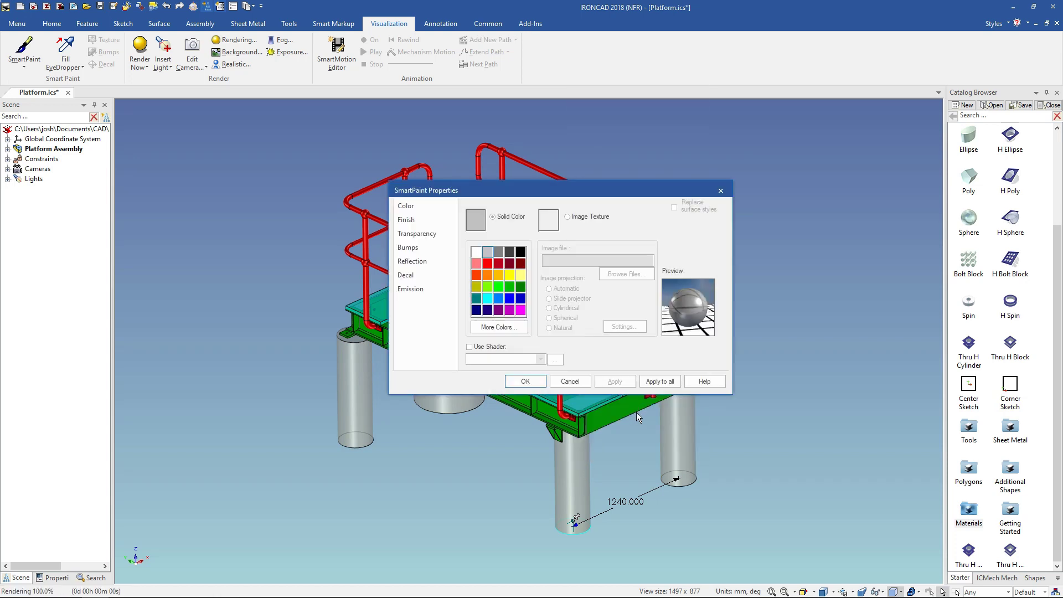
pyautogui.click(498, 252)
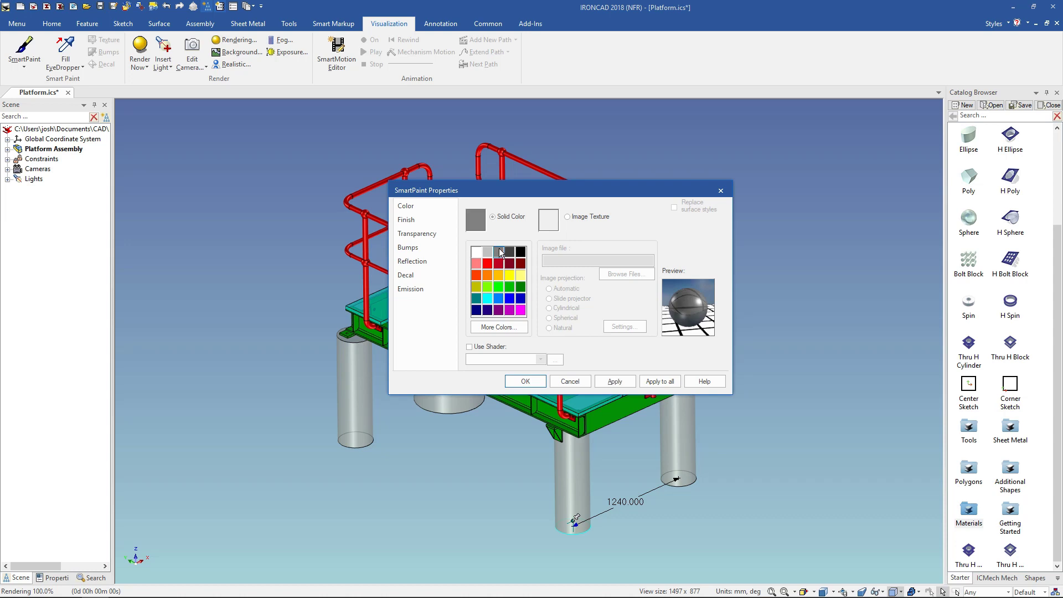
pyautogui.click(537, 380)
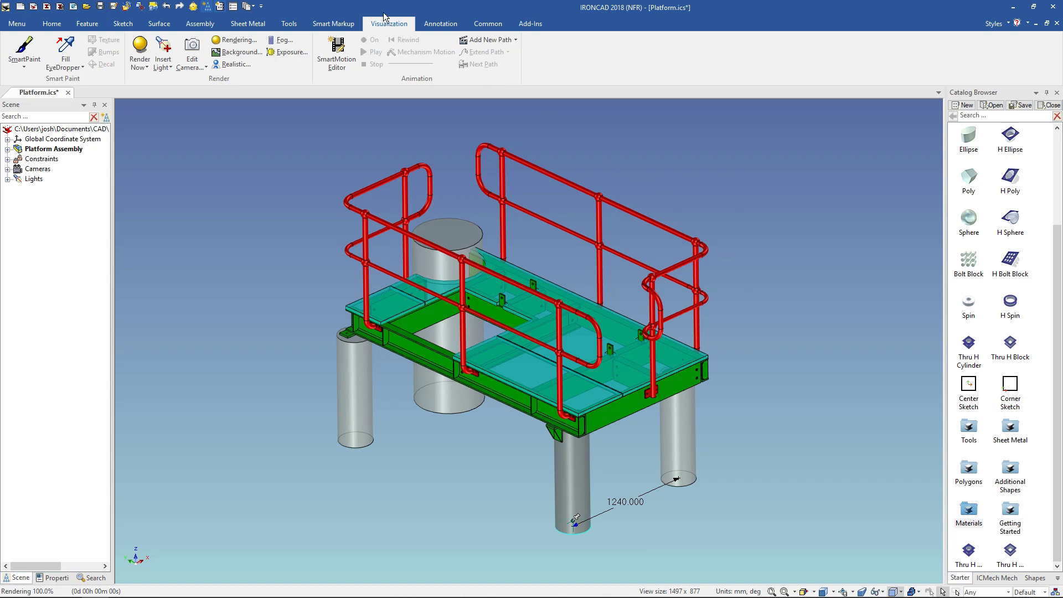
# Step: Copy the front leg's grey paint onto the right and front-left legs with the Fill EyeDropper
pyautogui.click(76, 47)
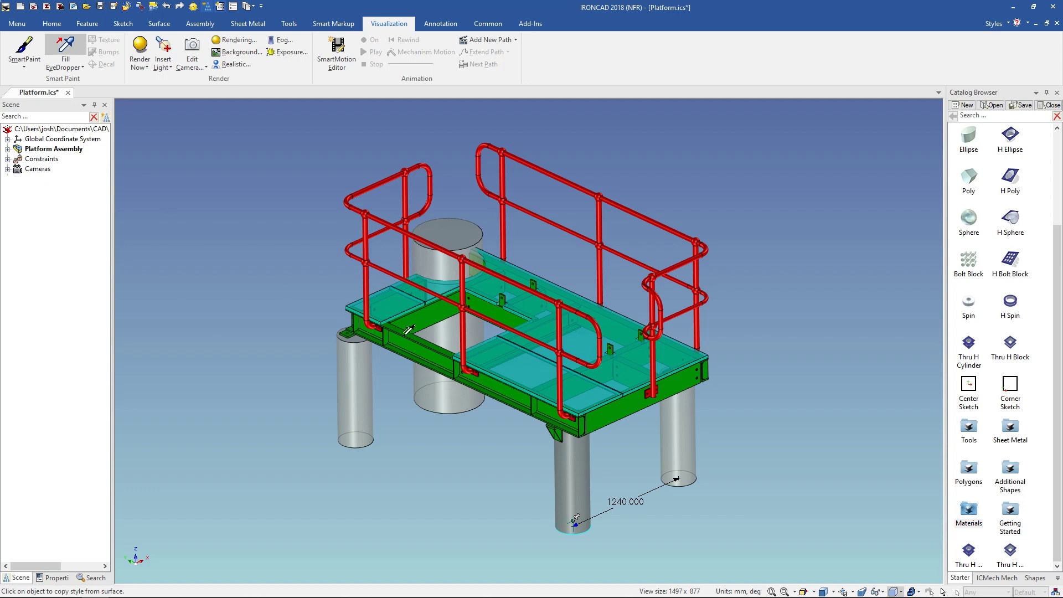
pyautogui.click(572, 465)
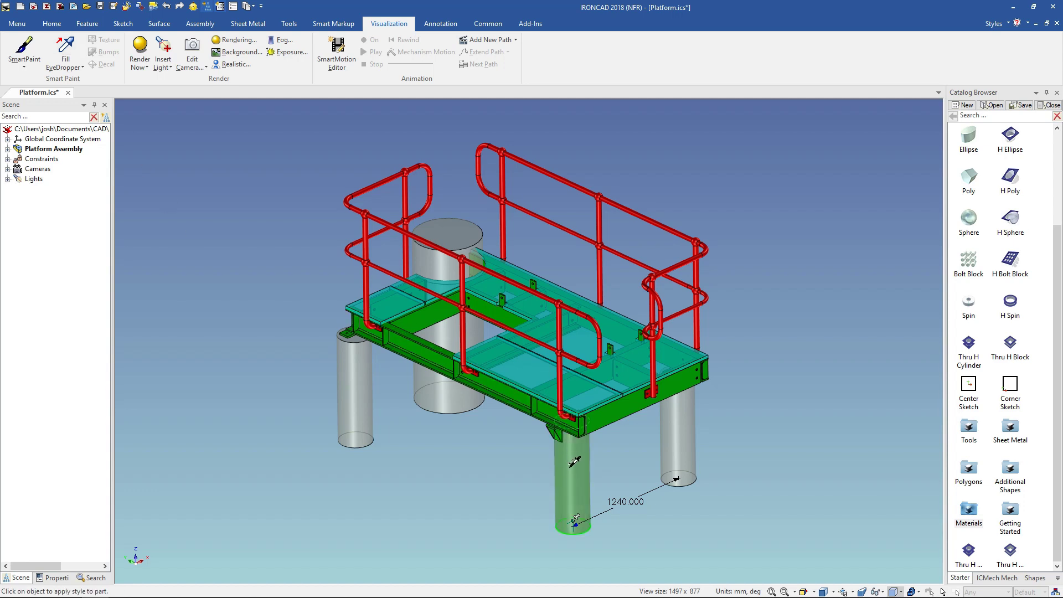
pyautogui.click(685, 422)
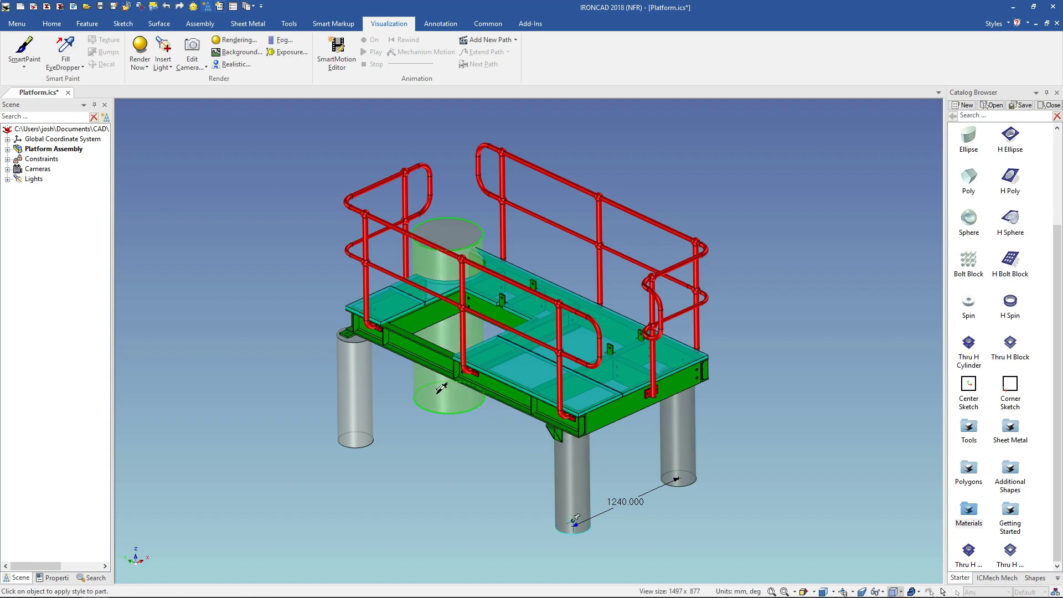
pyautogui.click(351, 362)
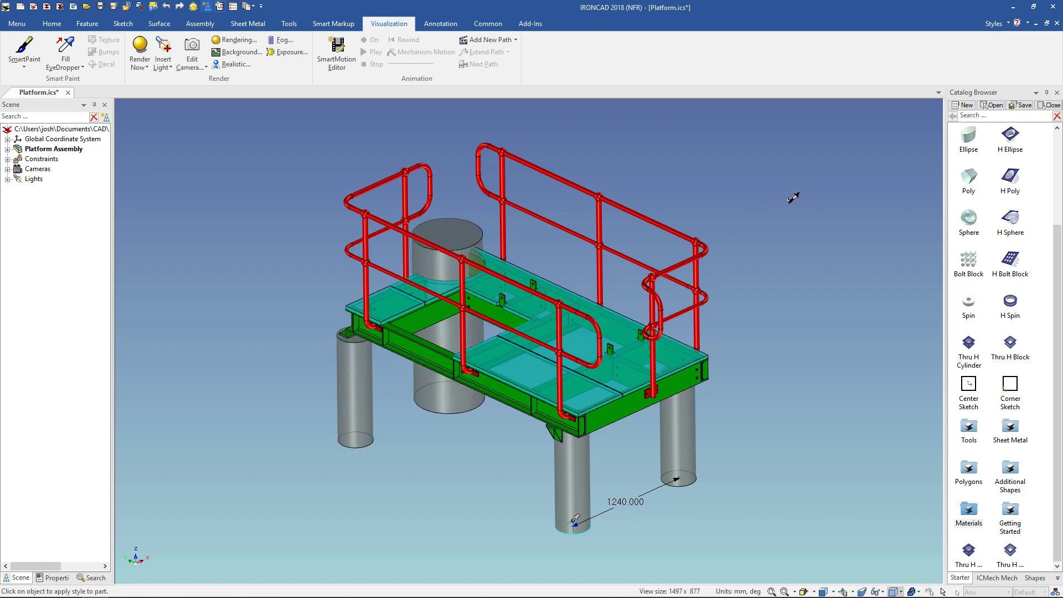
pyautogui.press('Escape')
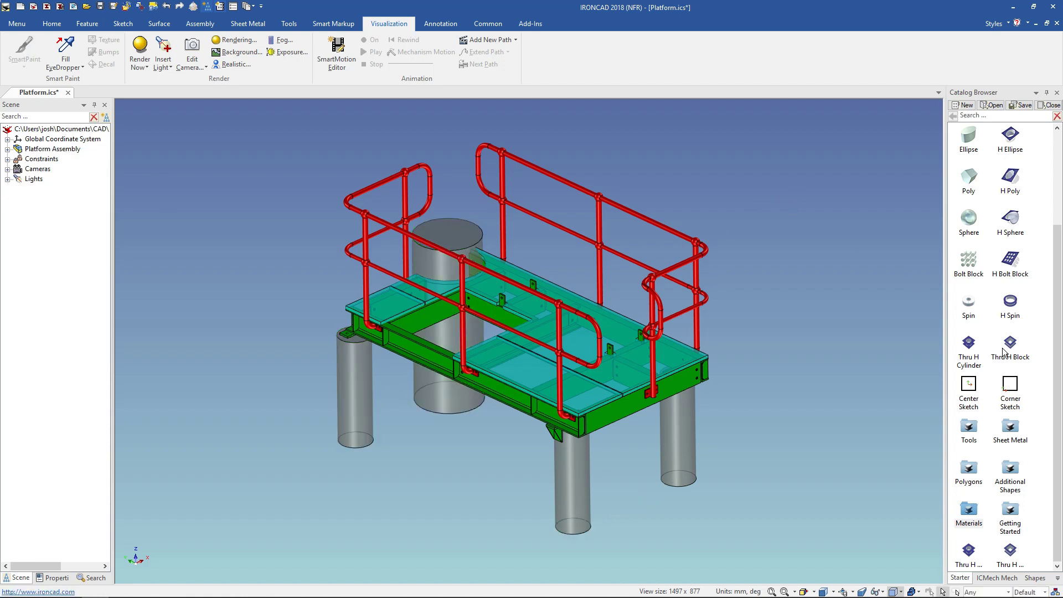
# Step: Drag Colour Black from the Materials catalog onto the front leg, rear-right leg and middle cylinder
pyautogui.doubleClick(968, 510)
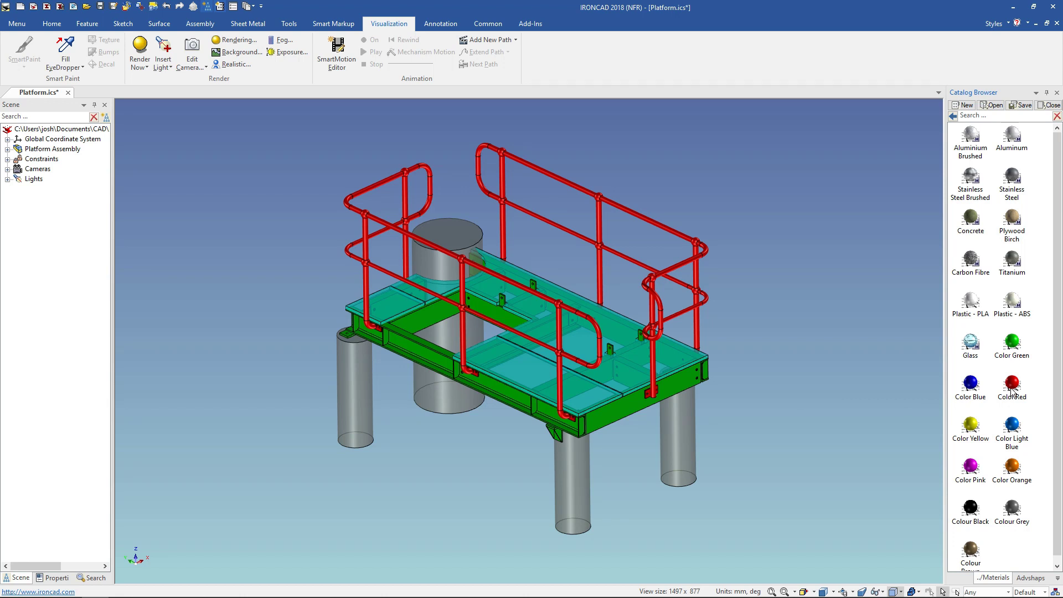
pyautogui.moveTo(970, 507); pyautogui.dragTo(581, 486)
pyautogui.moveTo(975, 513); pyautogui.dragTo(368, 414)
pyautogui.moveTo(970, 507); pyautogui.dragTo(453, 400)
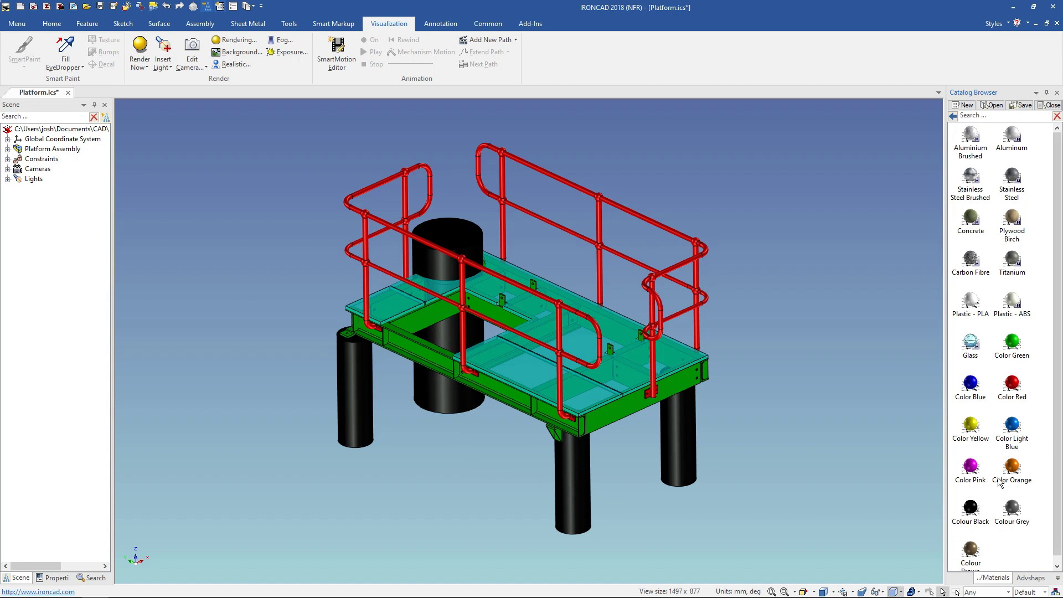
pyautogui.click(953, 116)
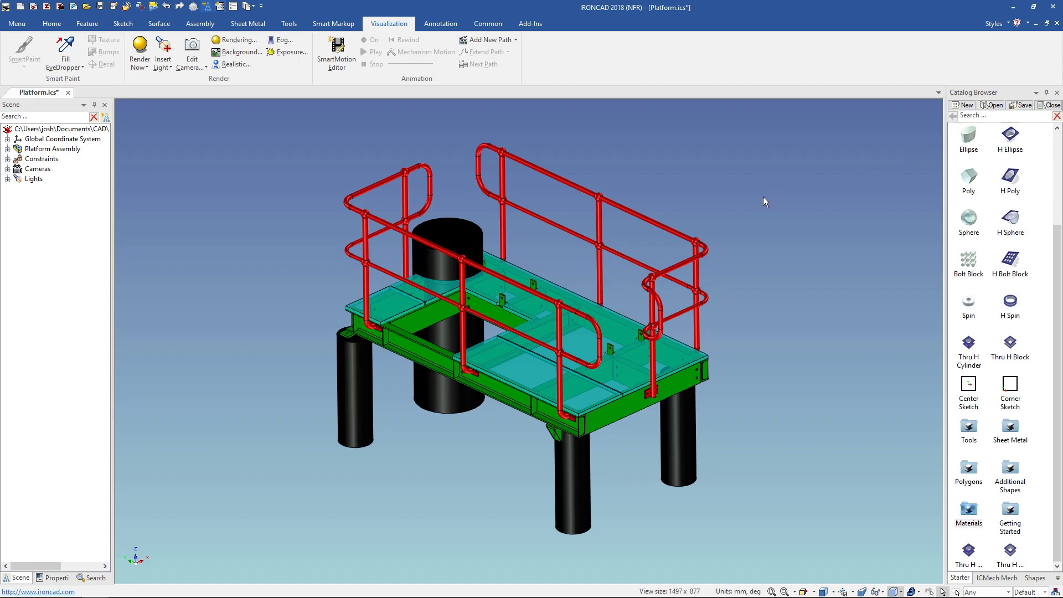
# Step: Send the platform model to KeyShot with Add-Ins > Render in KeyShot
pyautogui.click(530, 24)
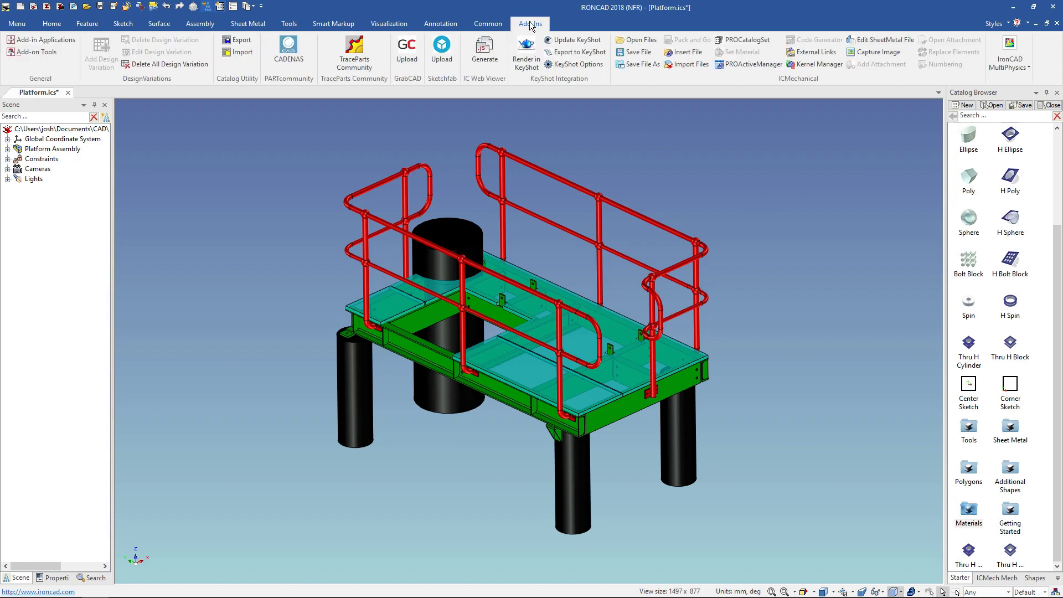
pyautogui.click(526, 53)
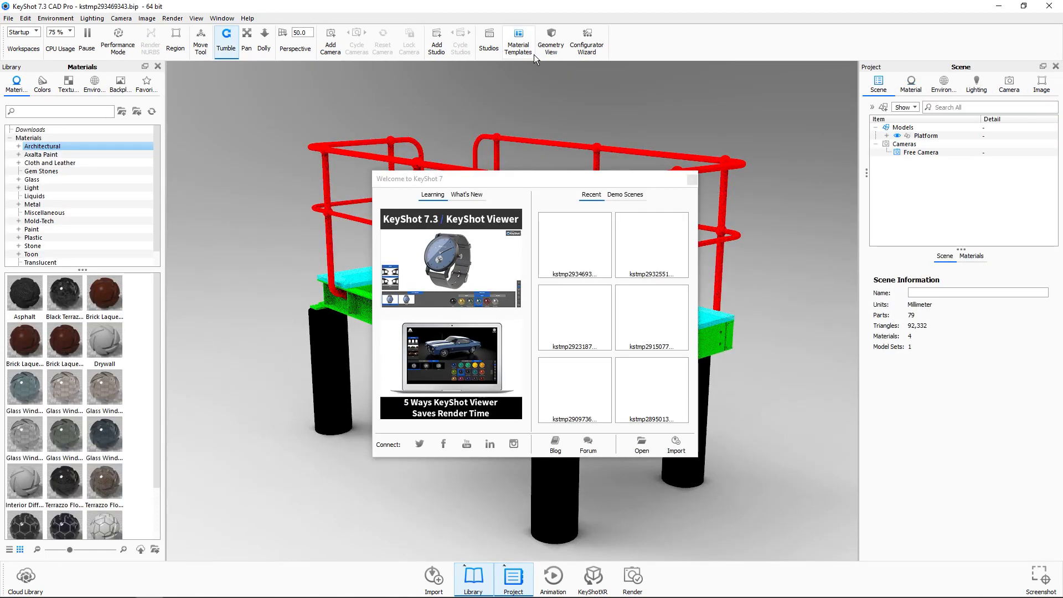
# Step: Dismiss the KeyShot welcome screen and drop Architectural Urban Concrete onto the pillars
pyautogui.click(692, 180)
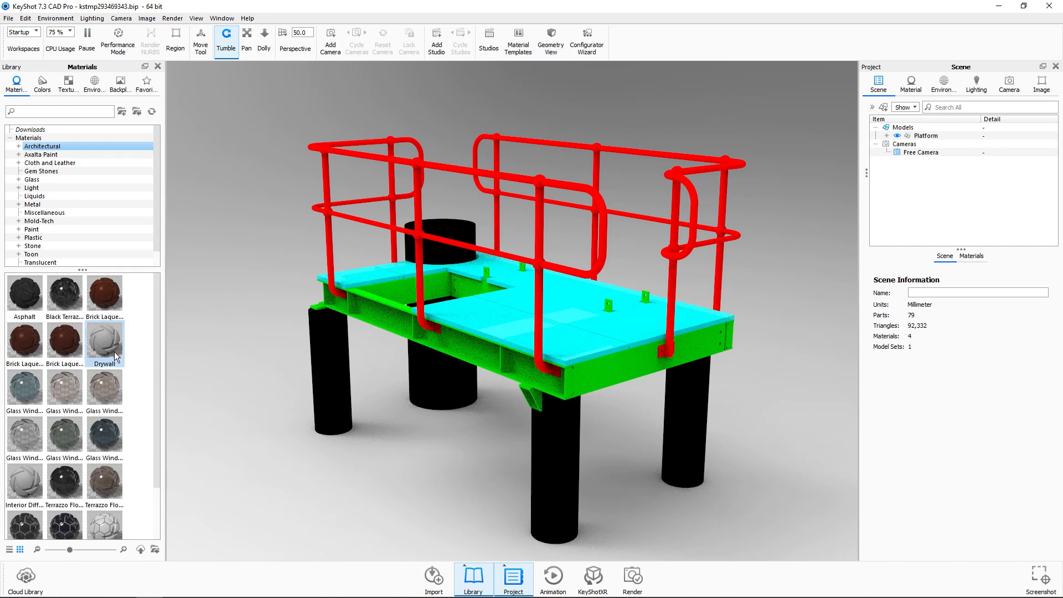
pyautogui.moveTo(114, 352)
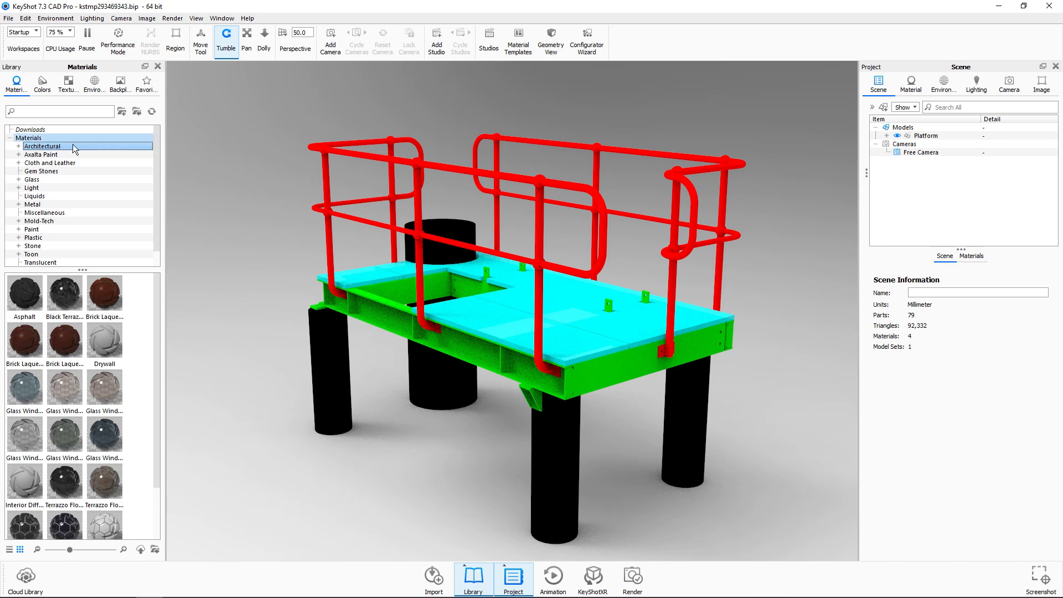
pyautogui.scroll(-2, 87, 354)
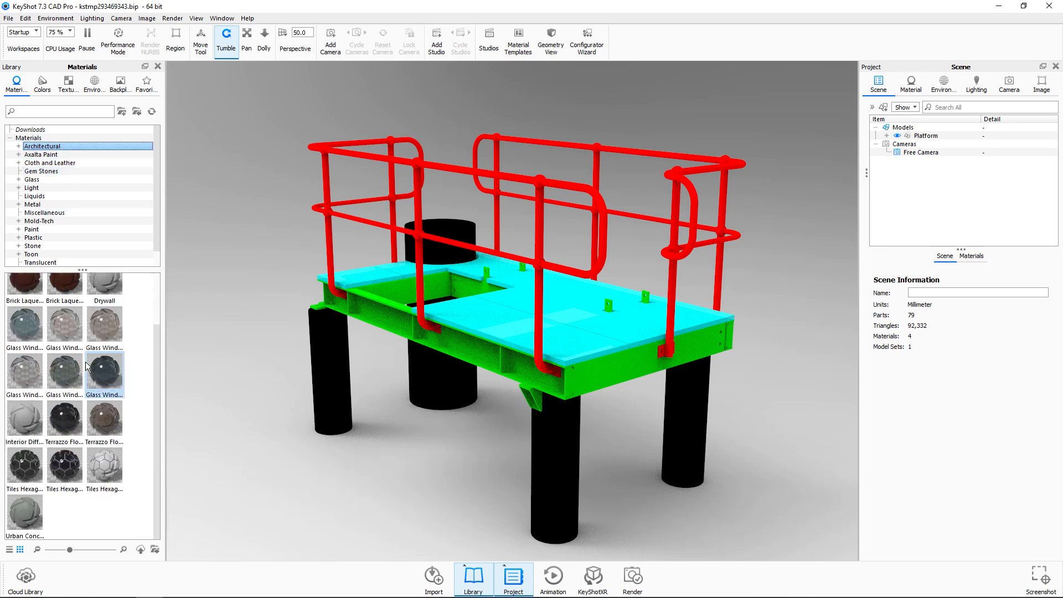
pyautogui.moveTo(23, 516); pyautogui.dragTo(549, 443)
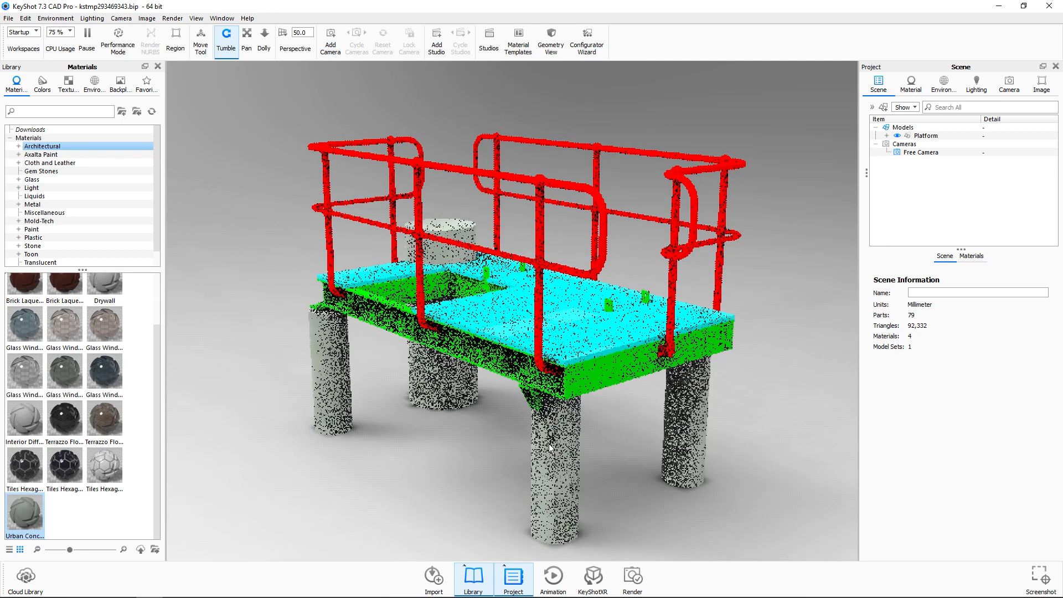
# Step: Switch the pillars' Urban Concrete texture mapping type from Box to Camera
pyautogui.rightClick(556, 438)
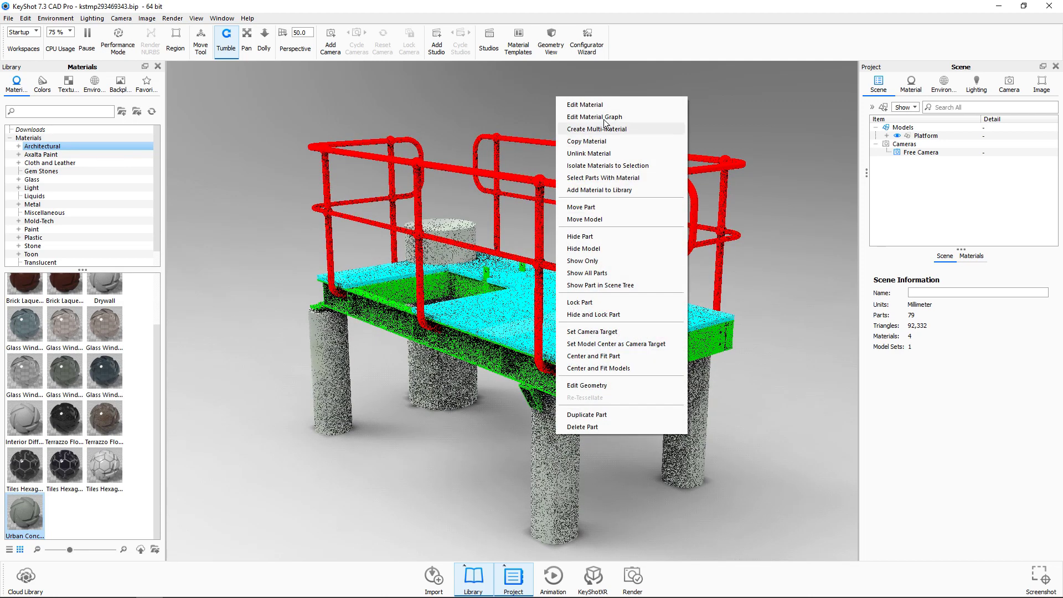
pyautogui.click(603, 103)
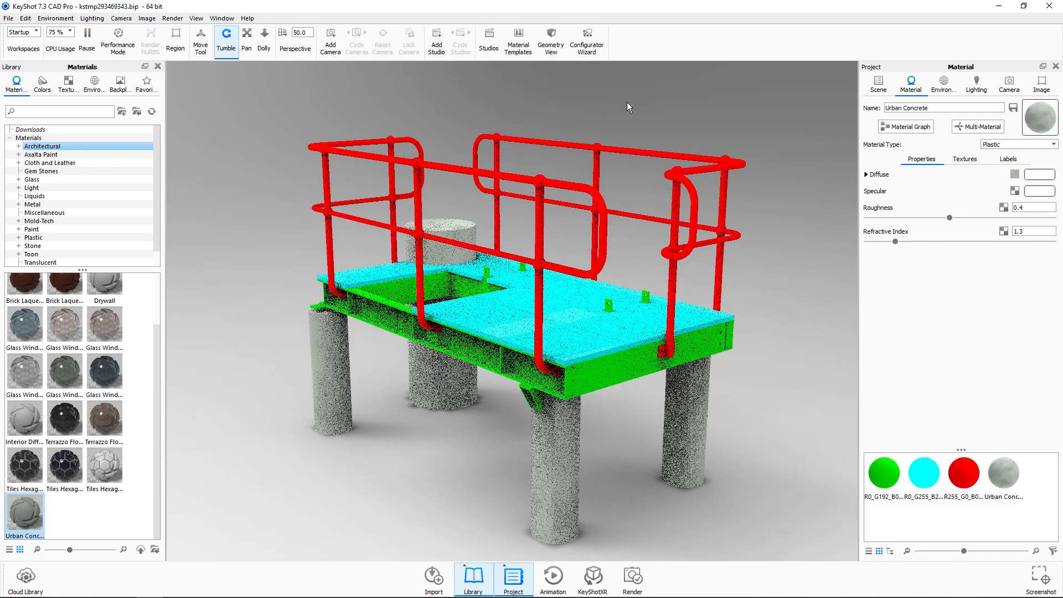
pyautogui.click(964, 160)
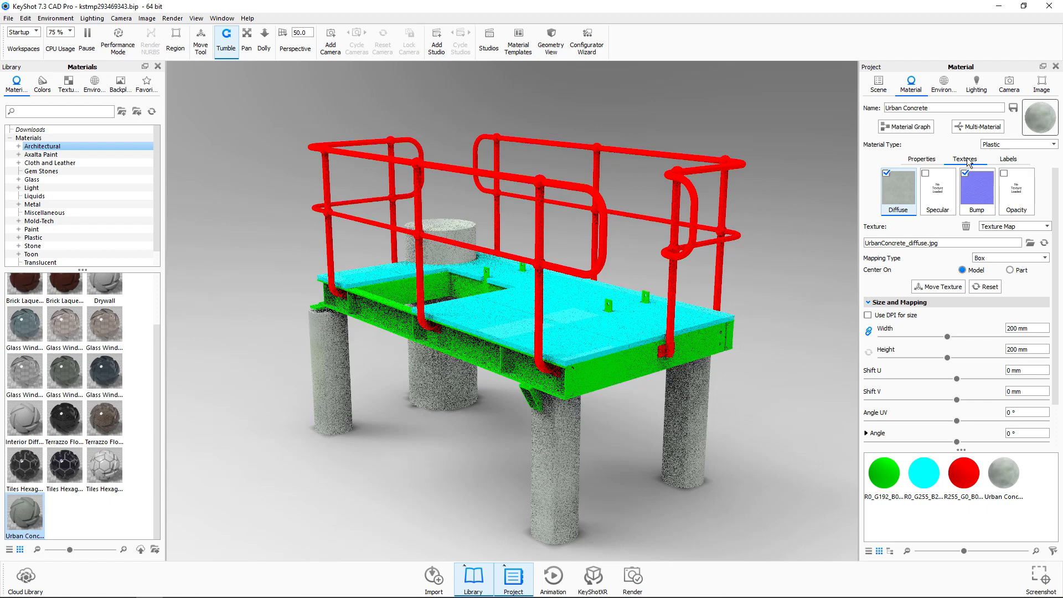
pyautogui.click(1002, 257)
pyautogui.click(998, 301)
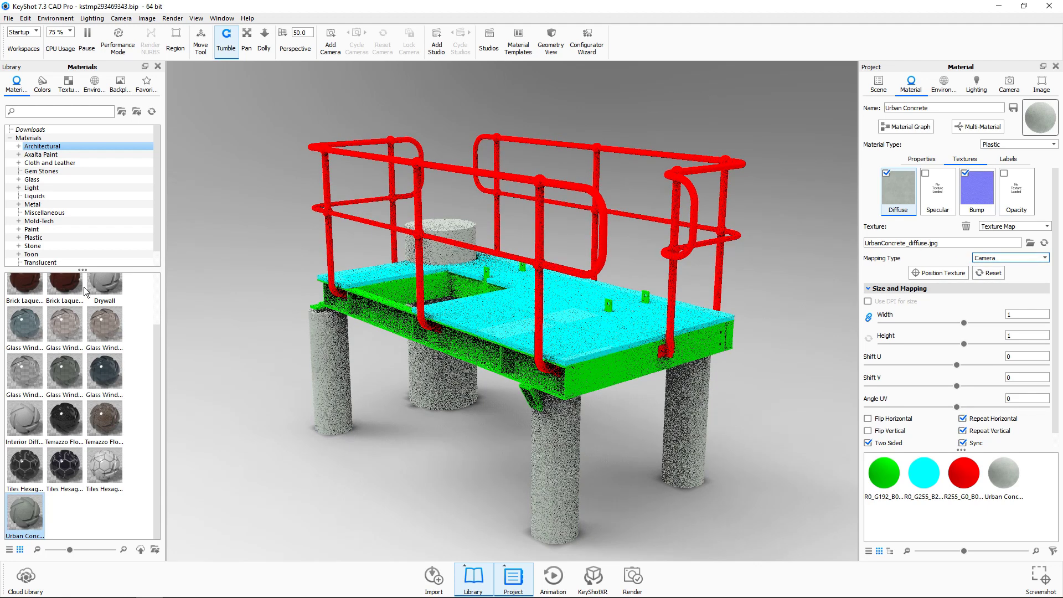
# Step: From Metal > Steel, apply Steel Rough to the green beams and Steel Polished to the red railings
pyautogui.click(33, 205)
pyautogui.click(19, 205)
pyautogui.scroll(-3, 55, 221)
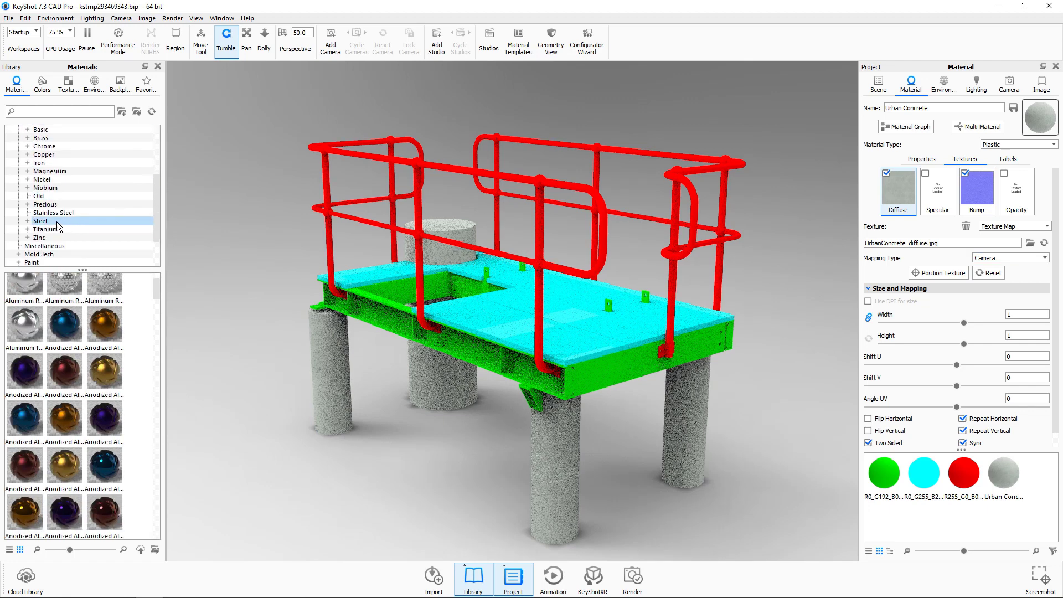
pyautogui.click(41, 223)
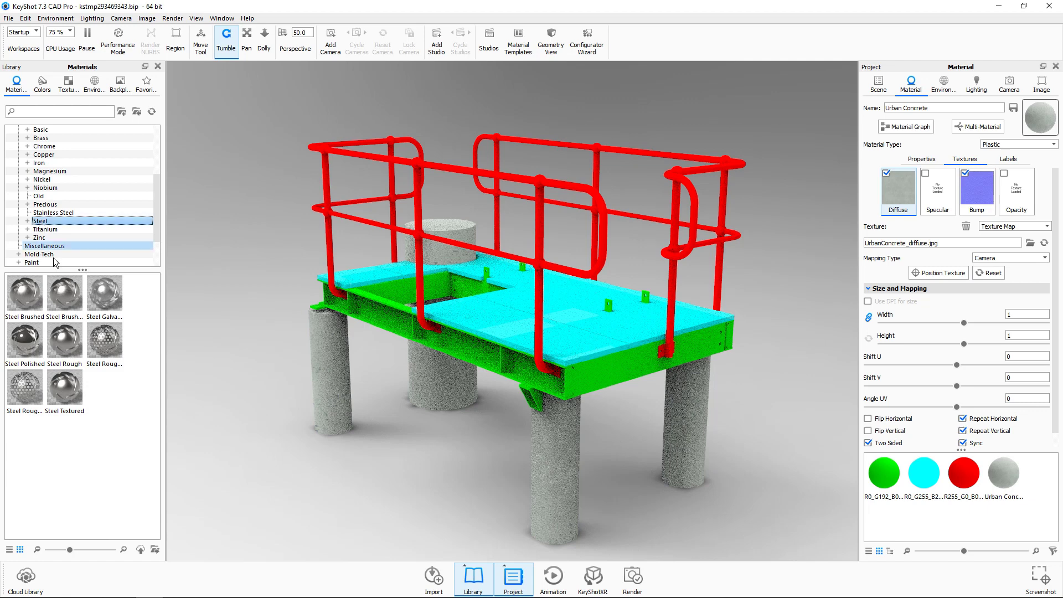
pyautogui.moveTo(59, 343); pyautogui.dragTo(374, 310)
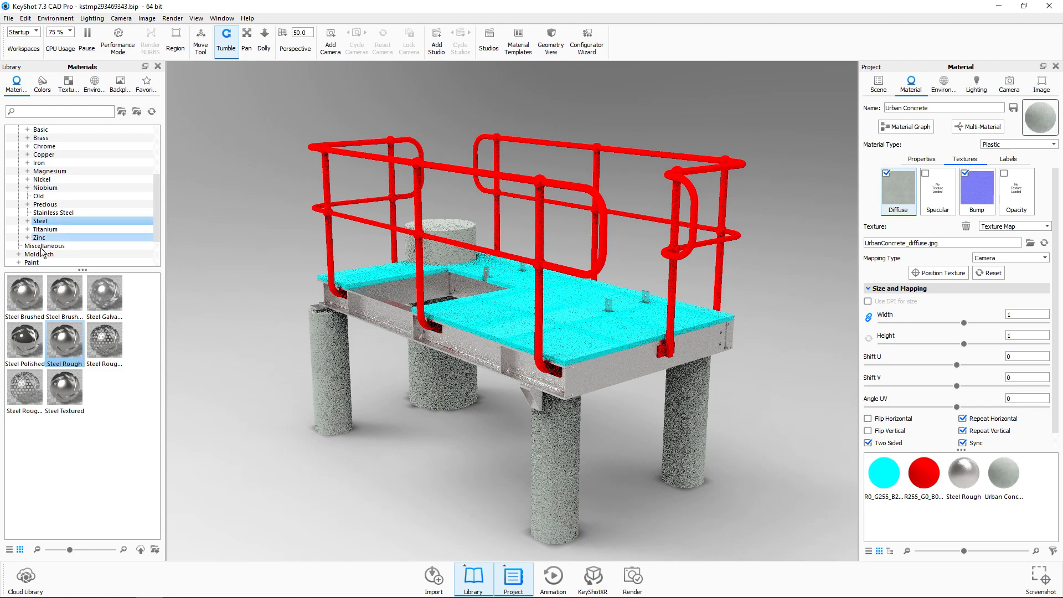
pyautogui.moveTo(26, 343); pyautogui.dragTo(439, 167)
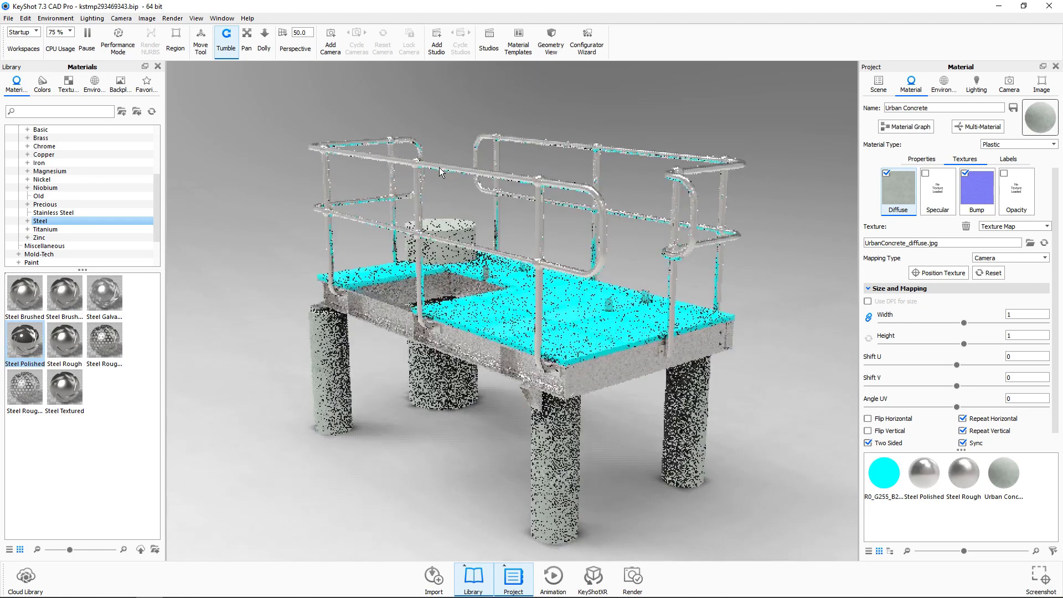
# Step: Edit the railings' Steel Polished material: roughness 0.218, colour dark grey RGB 47/47/47
pyautogui.rightClick(437, 167)
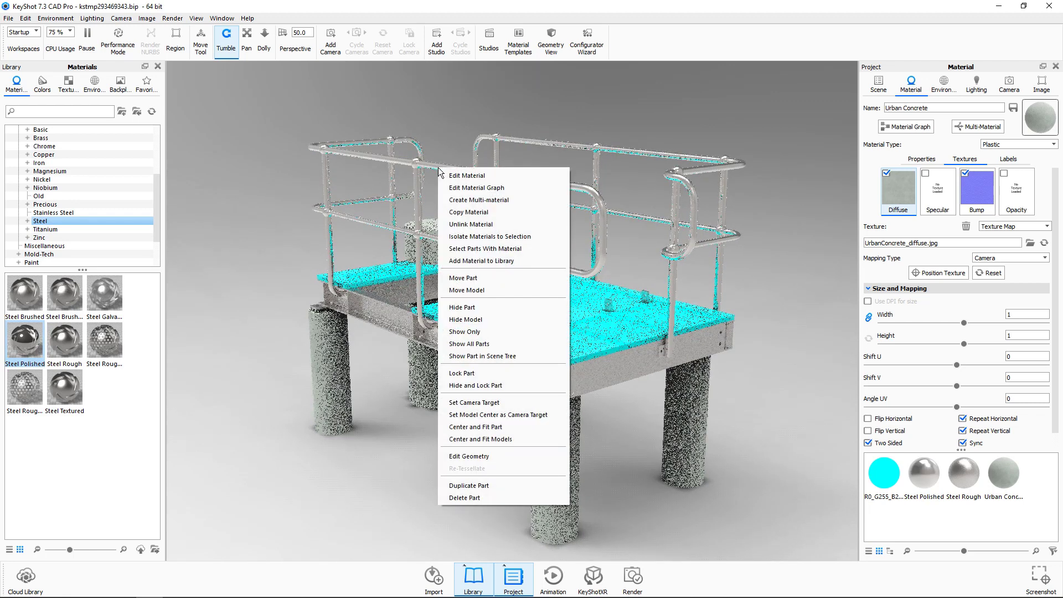
pyautogui.click(491, 179)
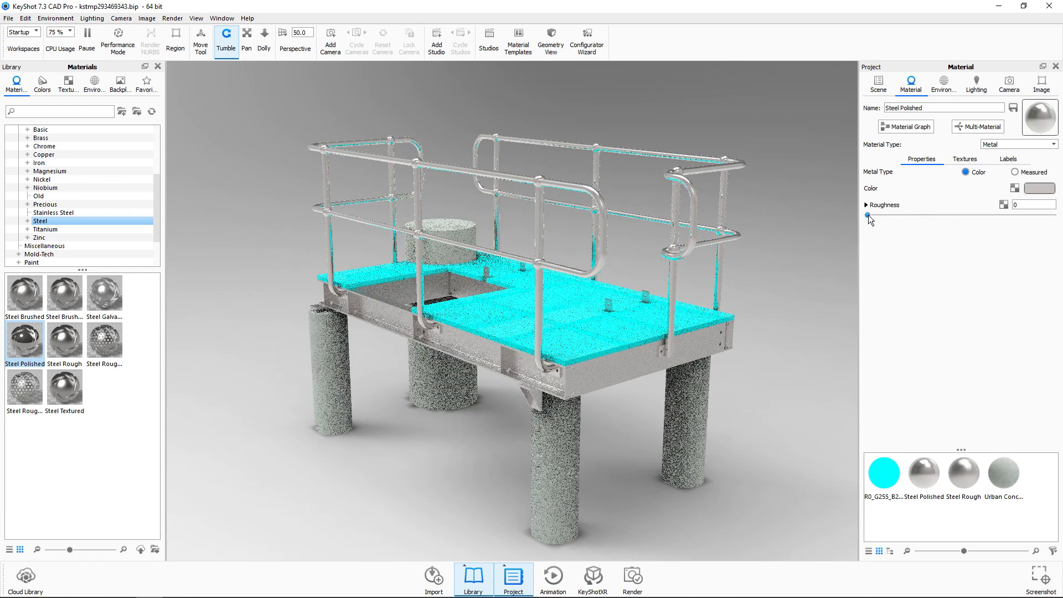
pyautogui.moveTo(868, 216); pyautogui.dragTo(1001, 215)
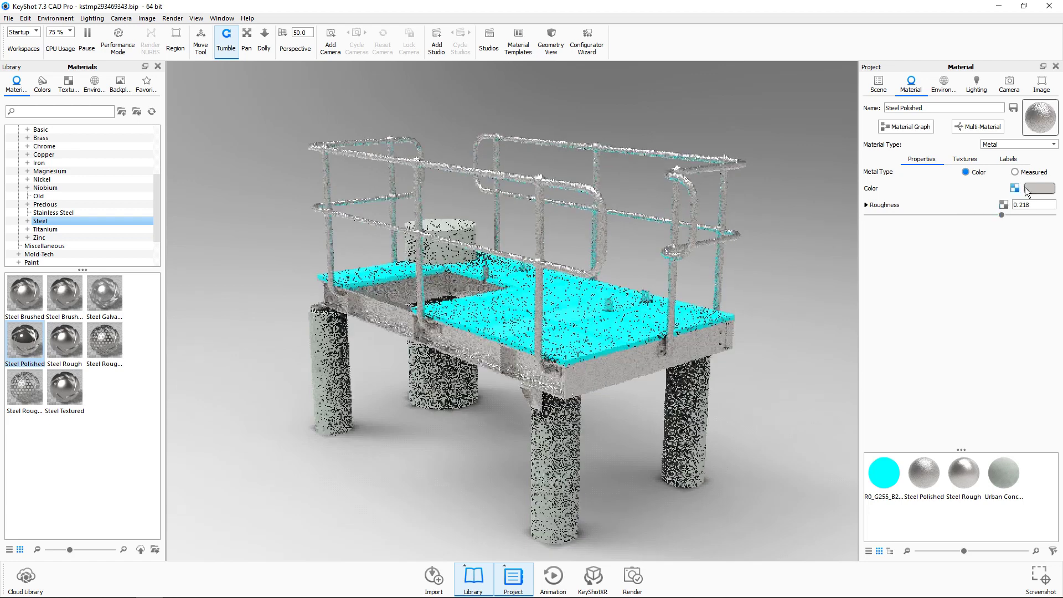
pyautogui.click(1039, 189)
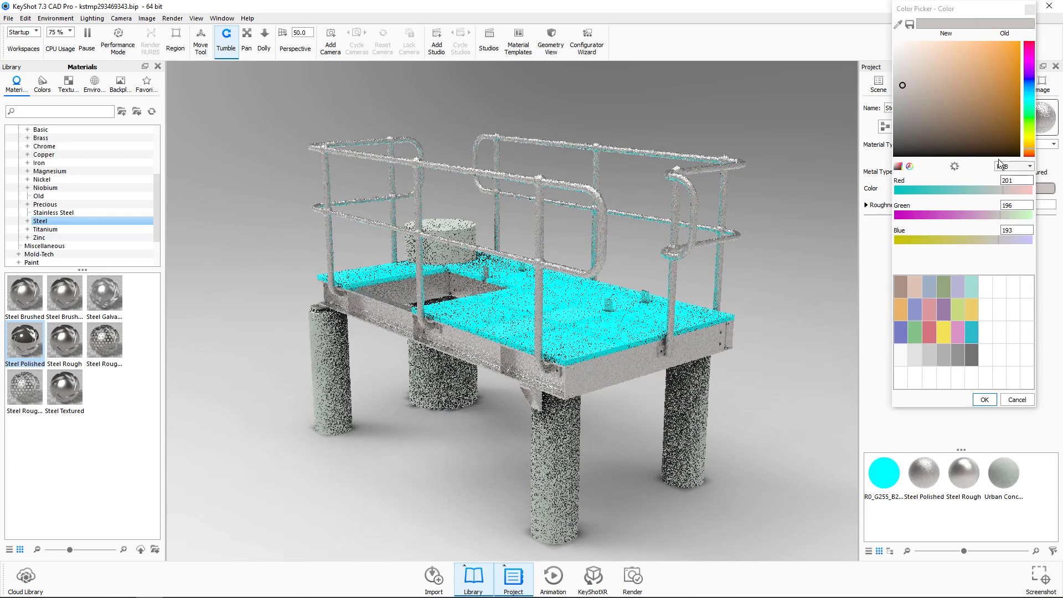
pyautogui.moveTo(871, 146); pyautogui.dragTo(862, 151)
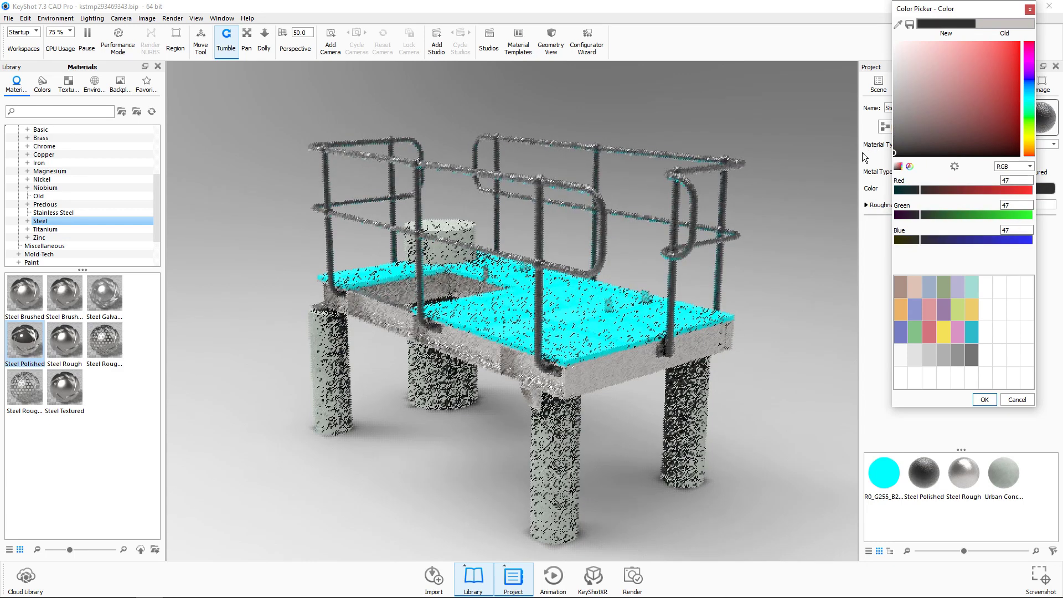
pyautogui.click(985, 399)
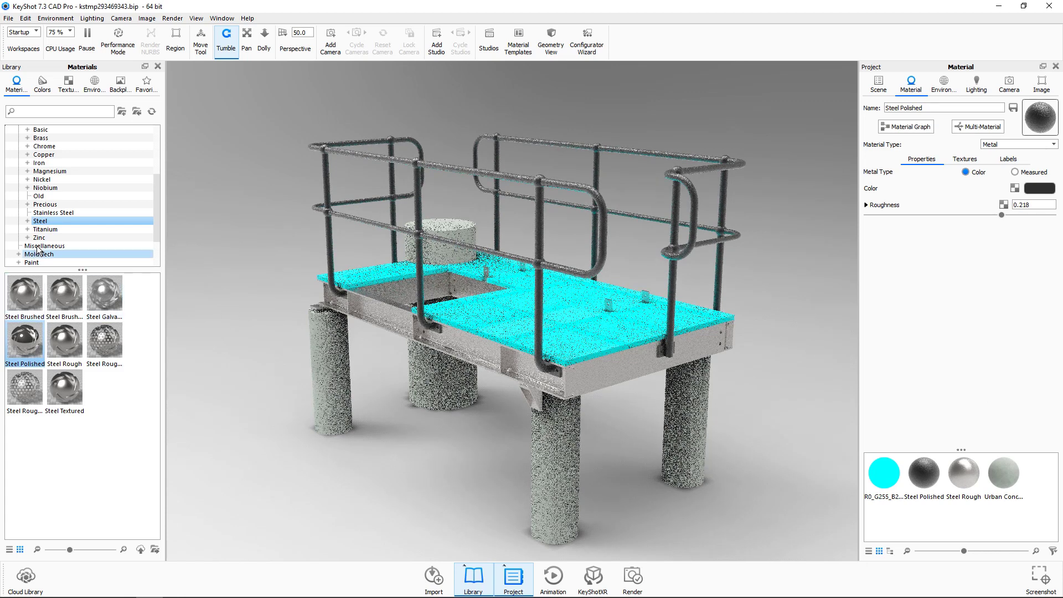
# Step: Apply the Plastic > Clear Rough material to the cyan deck panels
pyautogui.scroll(-2, 44, 224)
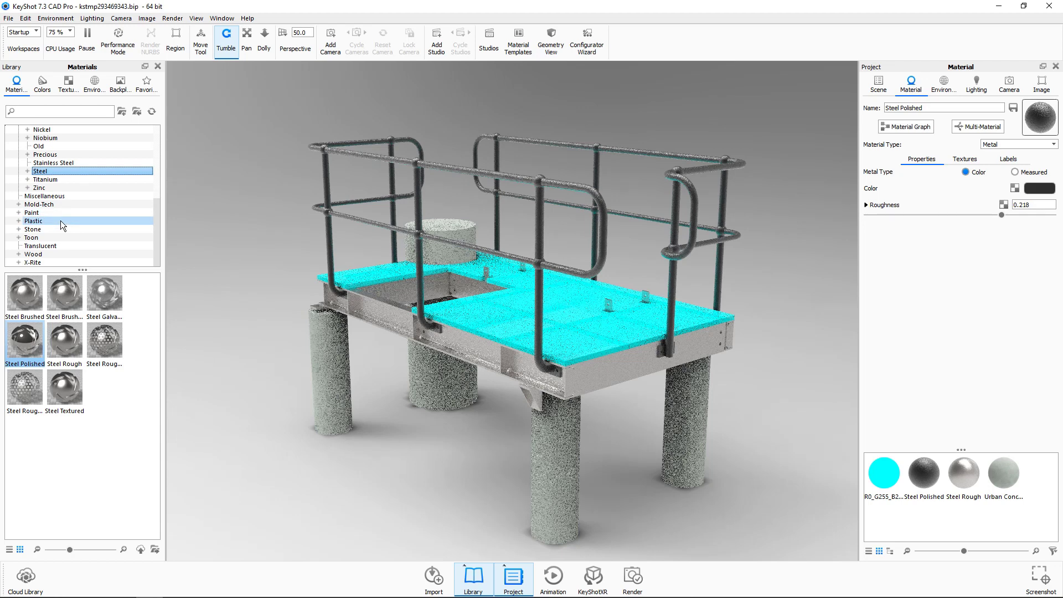
pyautogui.click(39, 222)
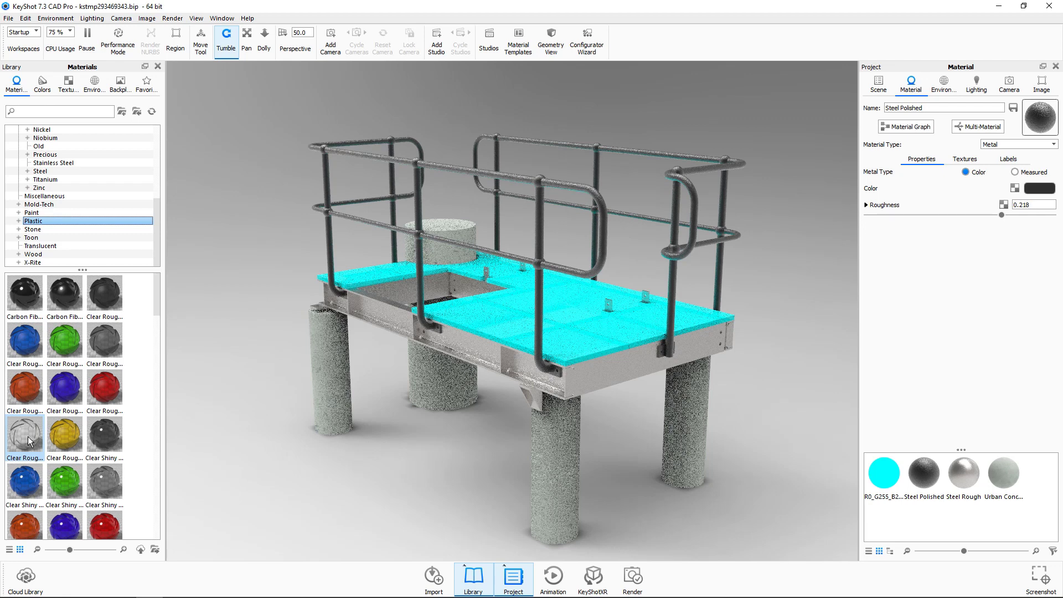
pyautogui.moveTo(29, 440); pyautogui.dragTo(476, 318)
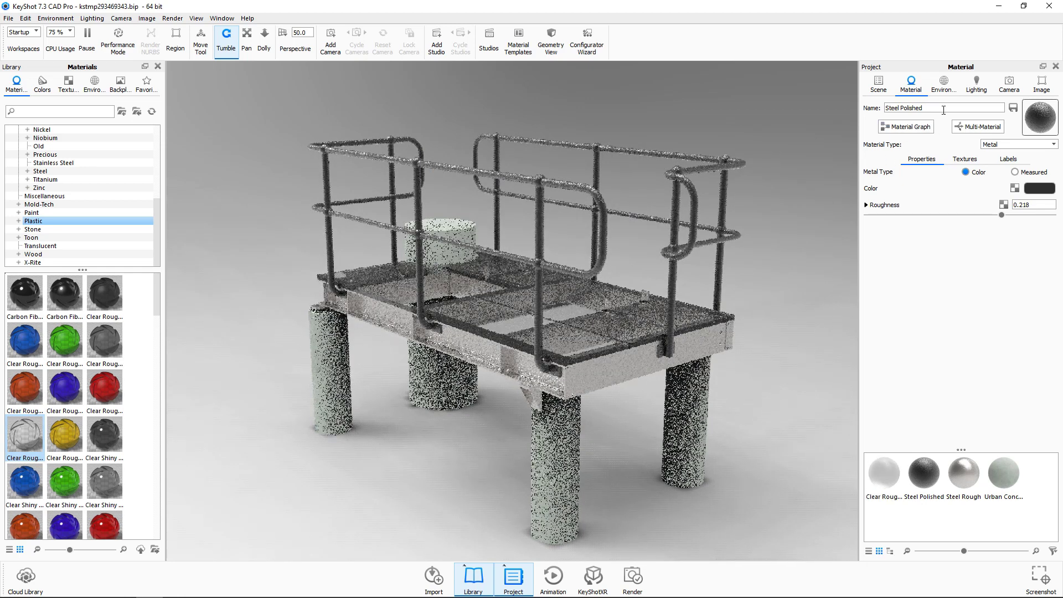
# Step: In the Environment settings, switch Background from the lighting environment to a white Color
pyautogui.click(947, 88)
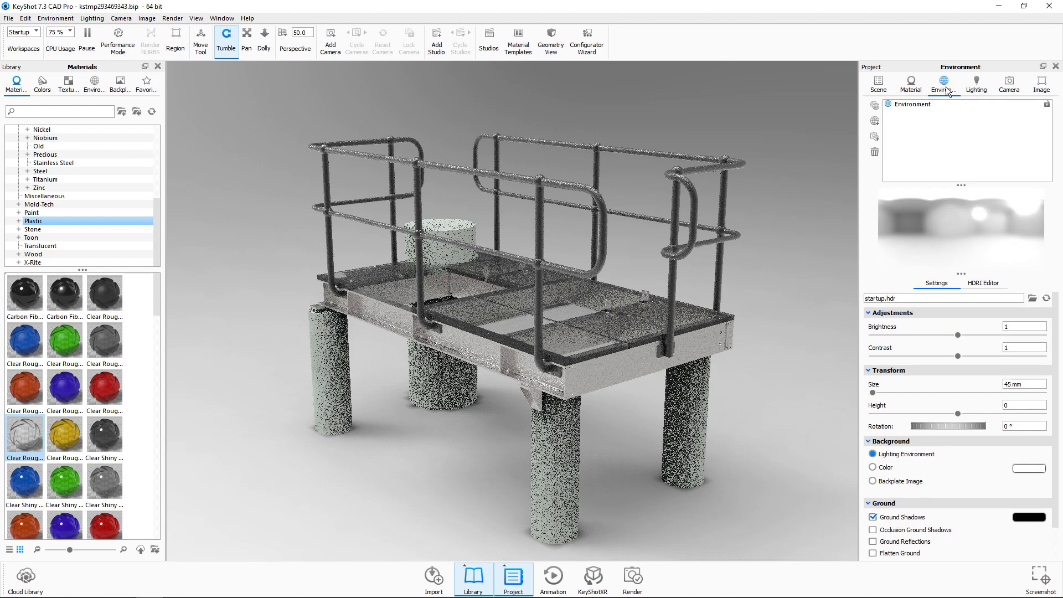
pyautogui.click(973, 147)
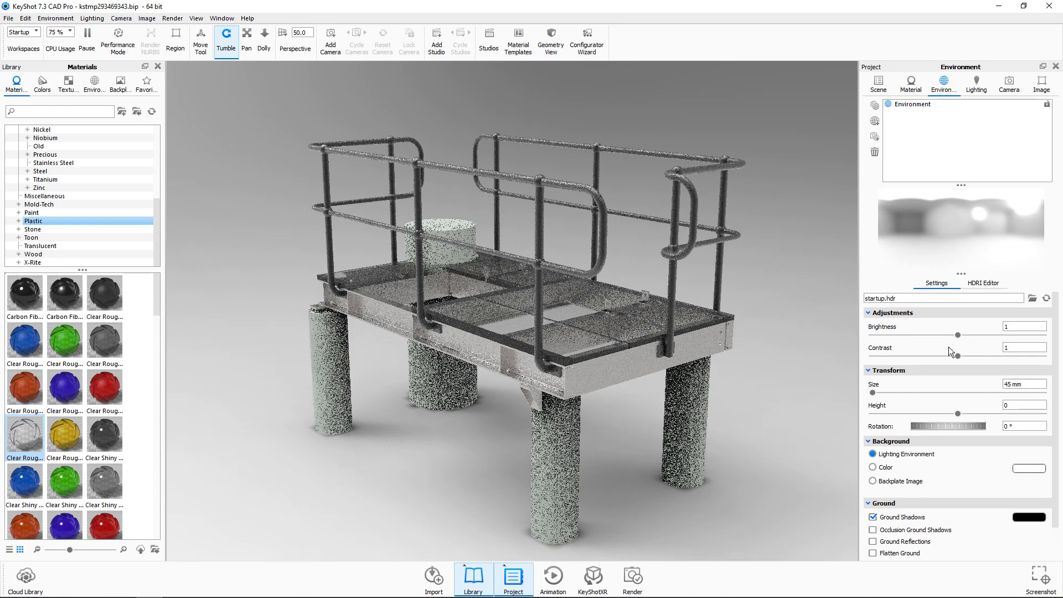
pyautogui.click(874, 468)
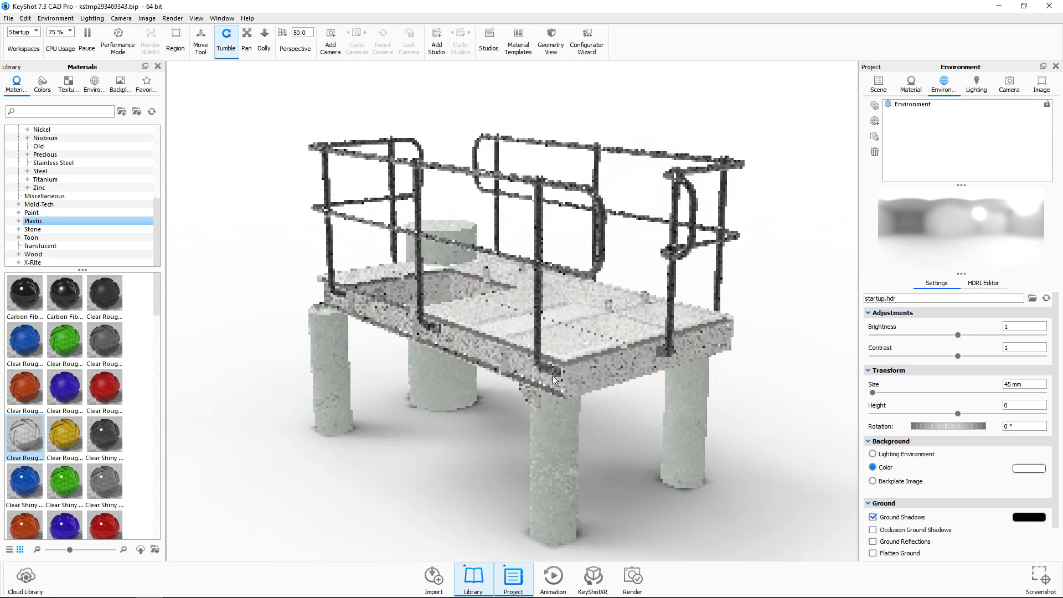
# Step: Orbit the KeyShot camera to a higher view of the platform, then zoom out and back in closer
pyautogui.moveTo(552, 376); pyautogui.dragTo(547, 400)
pyautogui.scroll(-2, 546, 405)
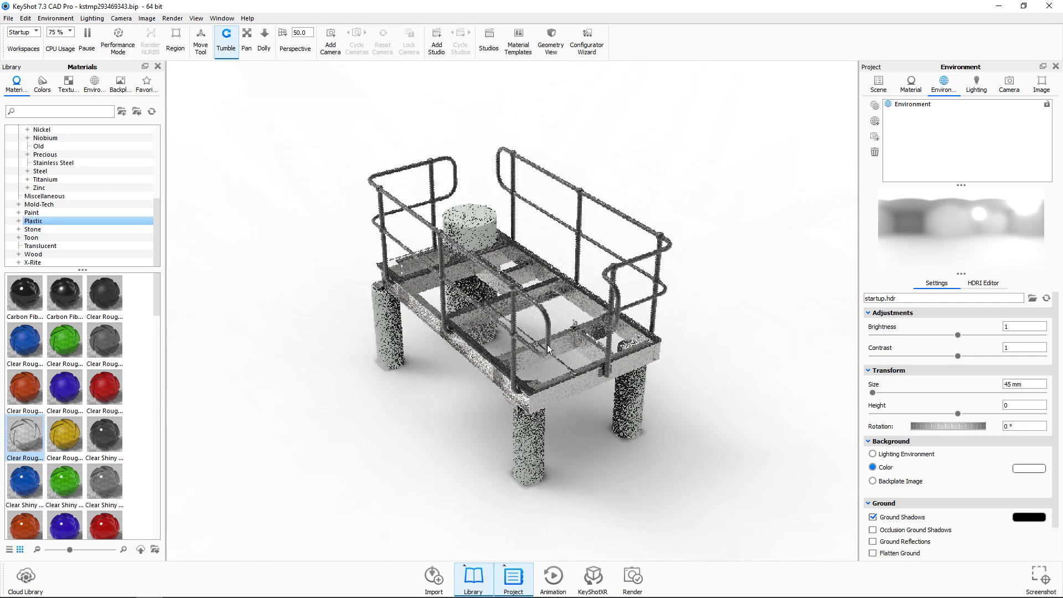
pyautogui.scroll(1, 546, 344)
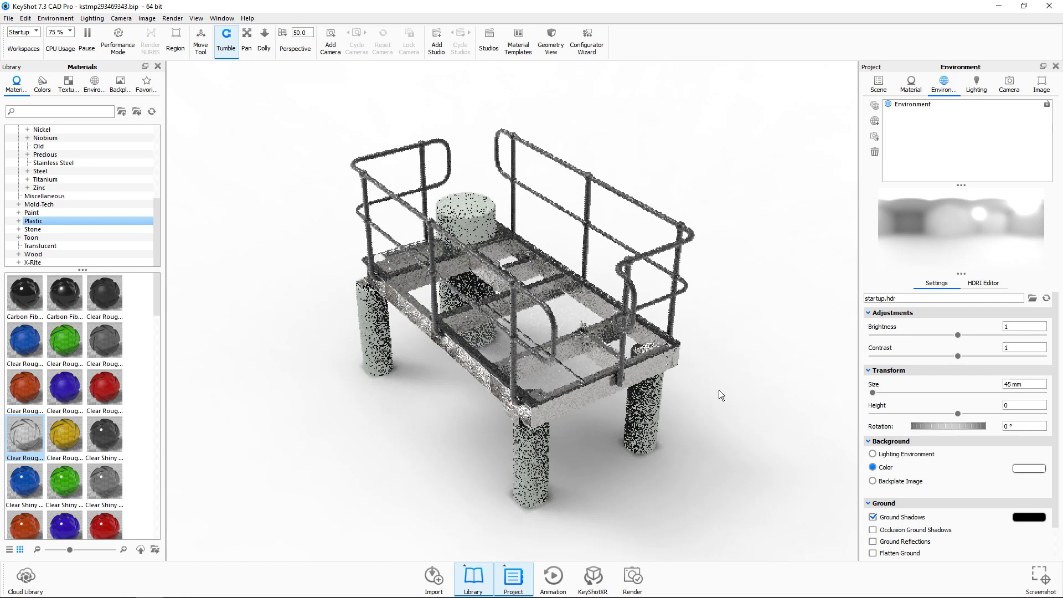